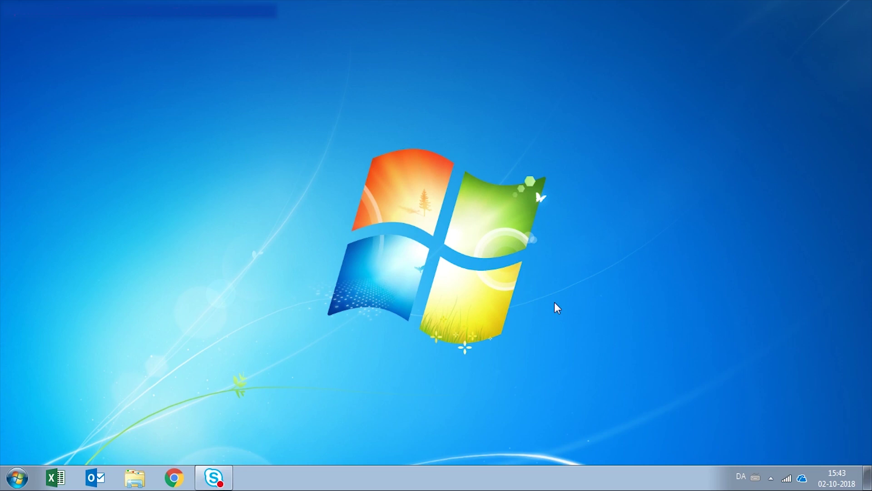
Step: Open the PCE06 folder on drive D: and run the PCE06 application
left_click(23, 474)
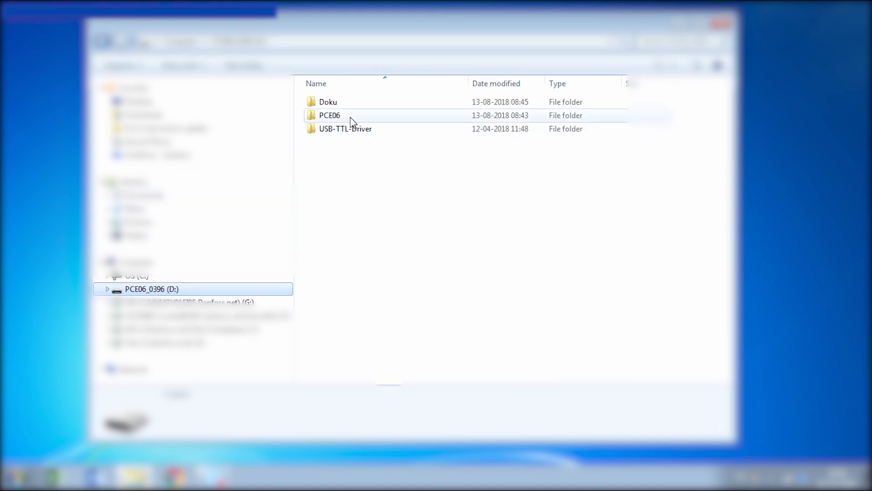
double_click(351, 121)
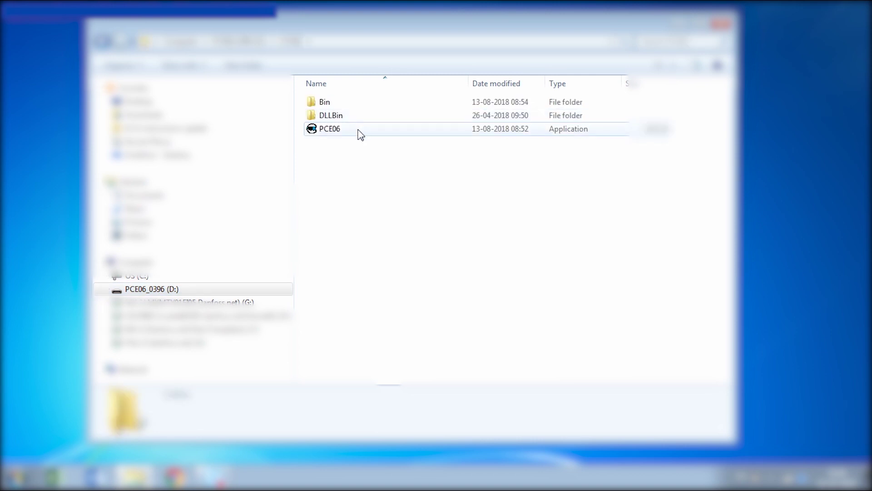
left_click(360, 133)
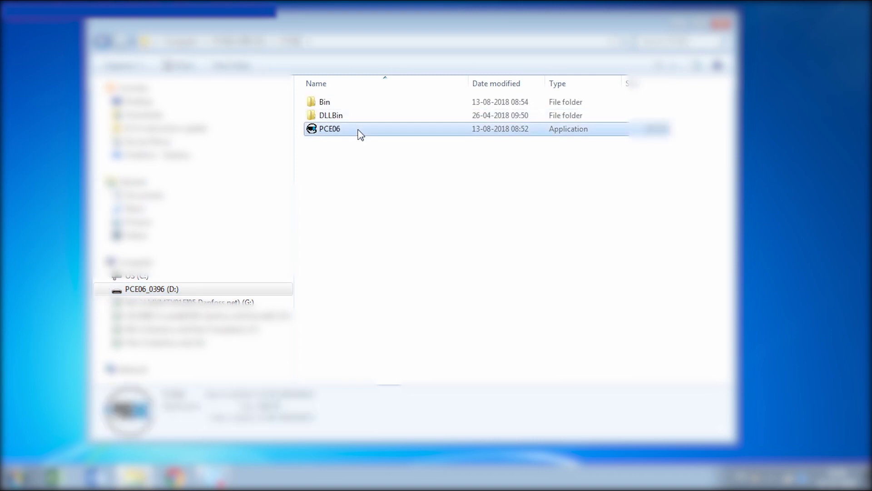
double_click(360, 133)
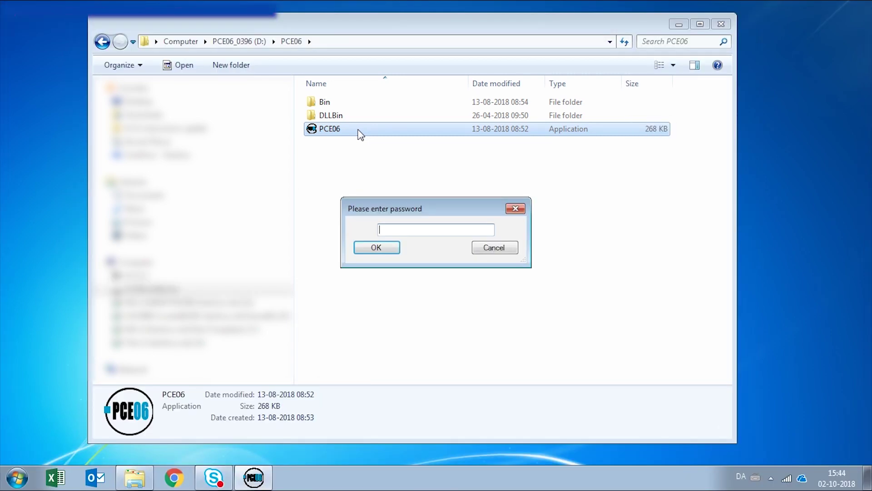
Step: Log in with the password, shorten the window, and bring up the COM5, 19200 baud, Slave connection settings
type("••")
left_click(387, 247)
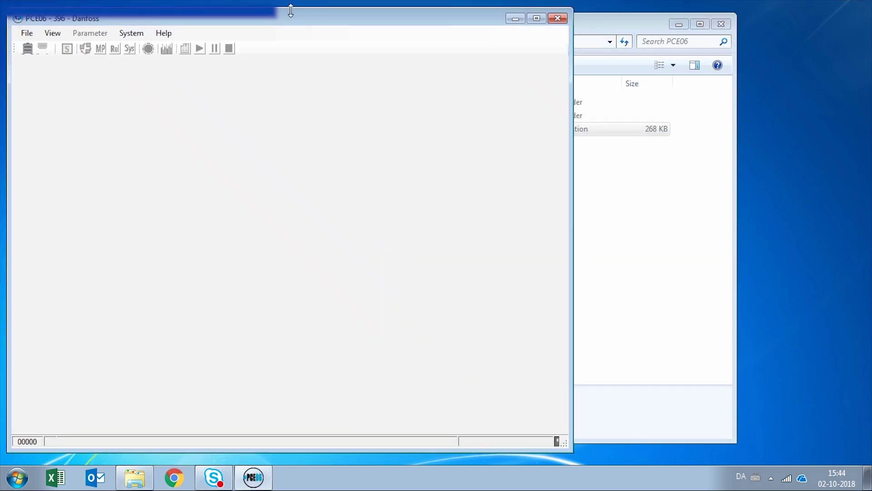
left_click_drag(291, 10, 287, 39)
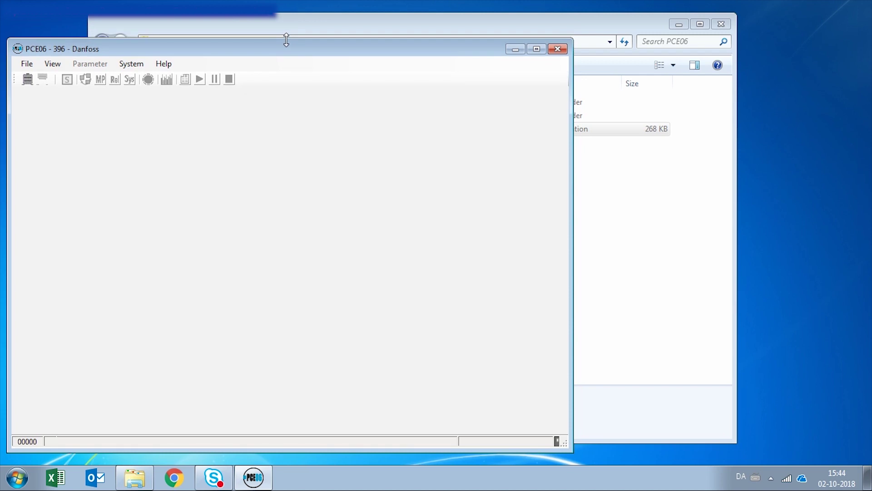
left_click(32, 80)
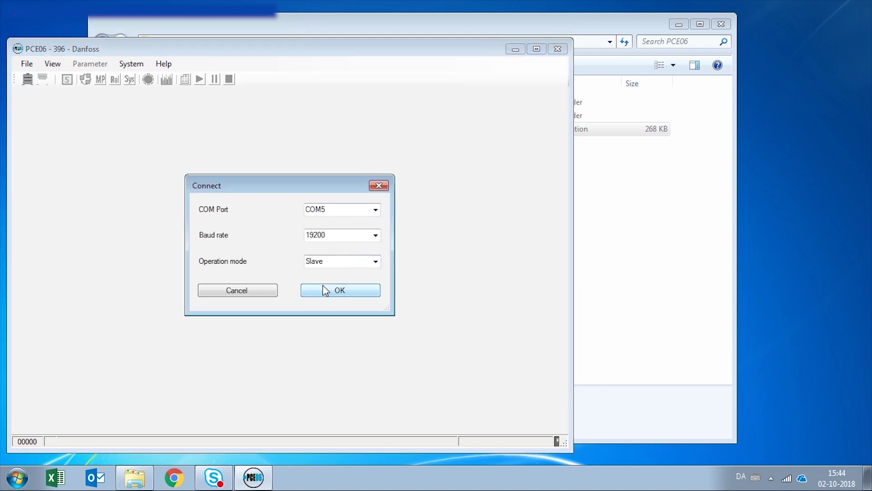
Step: Connect to the detector over COM5 at 19200 baud and widen the window for the NH3 live table
left_click(348, 296)
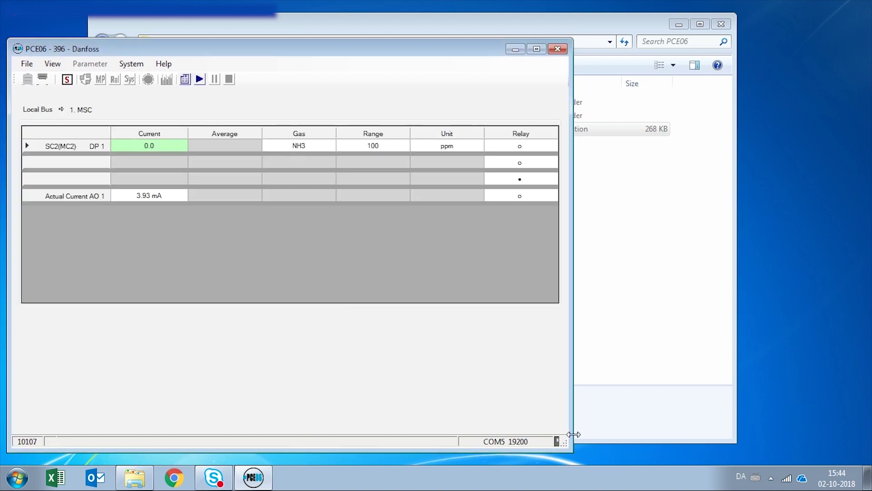
left_click_drag(568, 448, 810, 433)
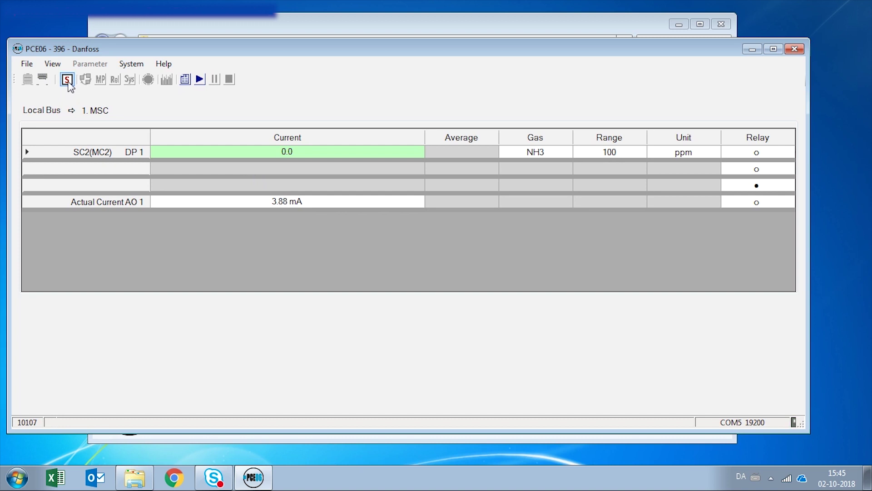
Step: Turn on service mode, check the Parameter menu, and open the MSC MP Parameters dialog
left_click(68, 80)
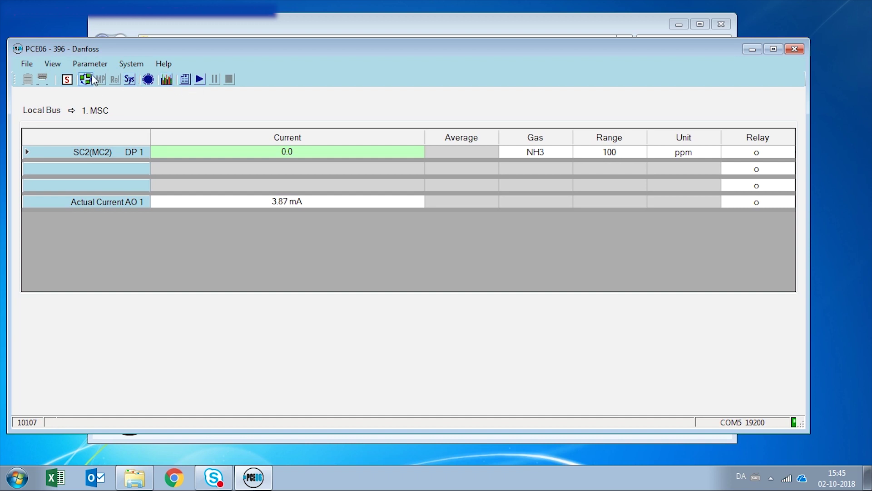
left_click(92, 68)
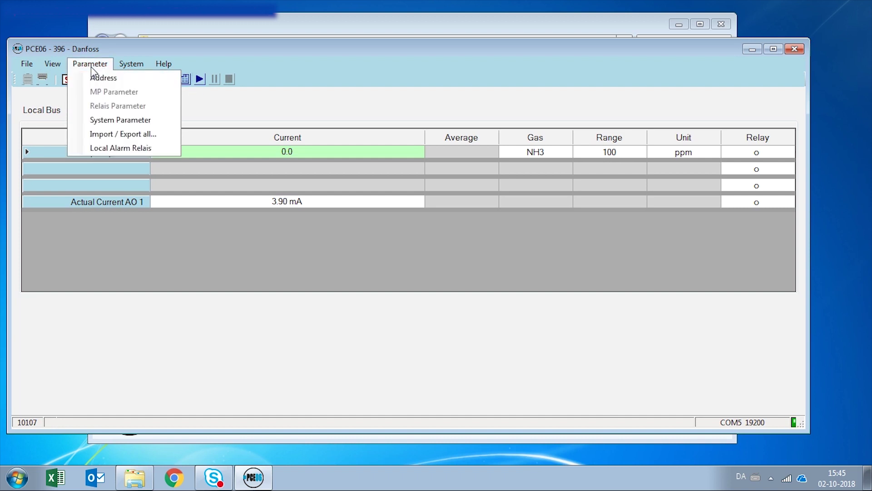
left_click(123, 148)
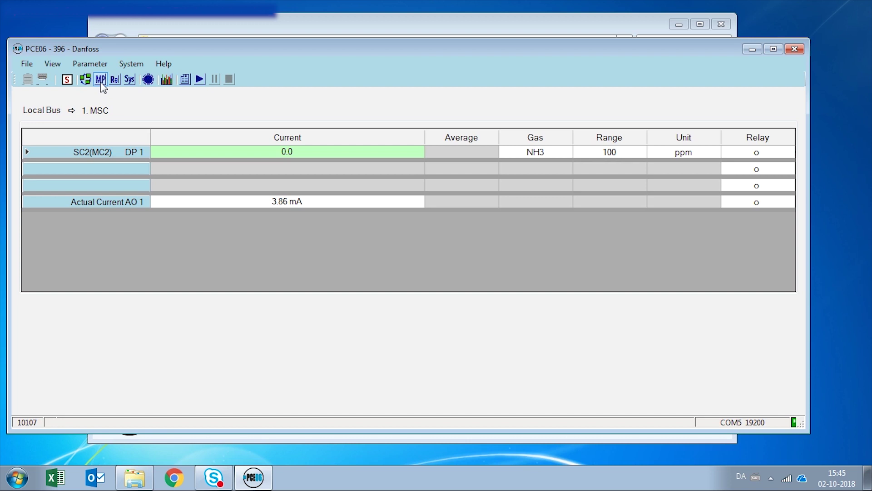
left_click(100, 81)
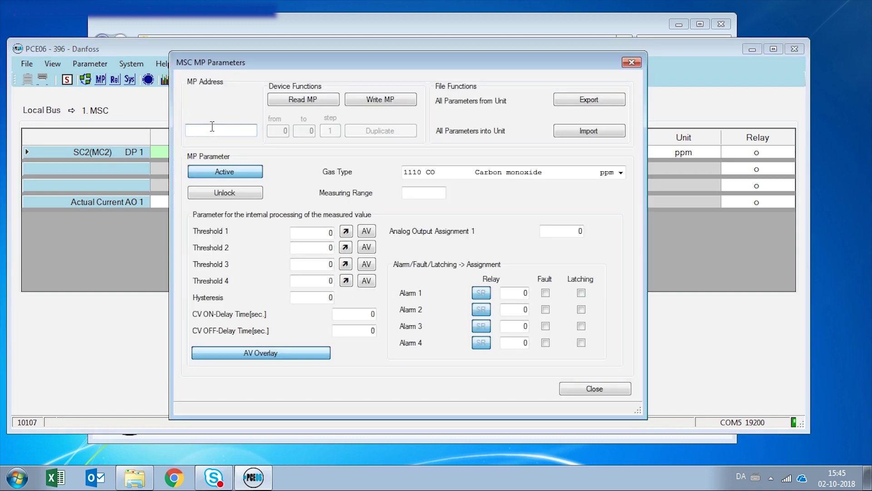
Step: Read measuring point 1's parameters from the detector using MP address 1
left_click(215, 131)
type("1")
left_click(327, 99)
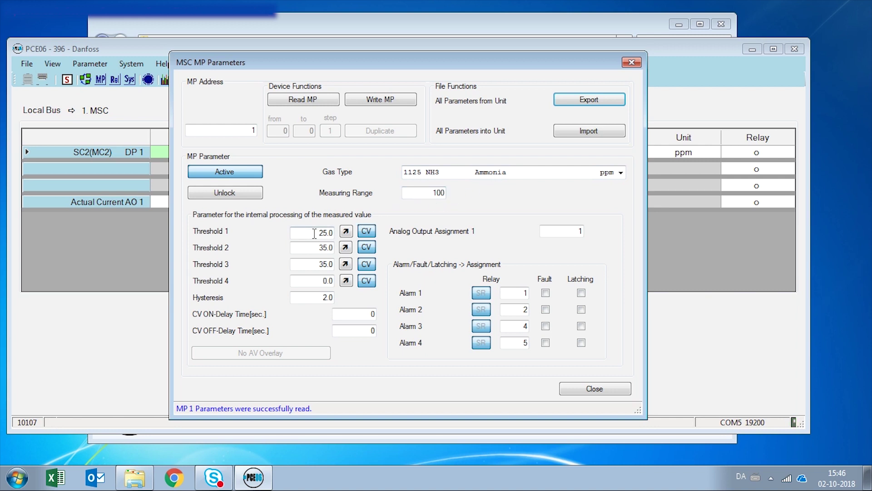
Step: Review thresholds 25.0, 35.0, 35.0 and the alarm relay numbers, then overtype Threshold 1 with 20
left_click_drag(318, 233, 340, 233)
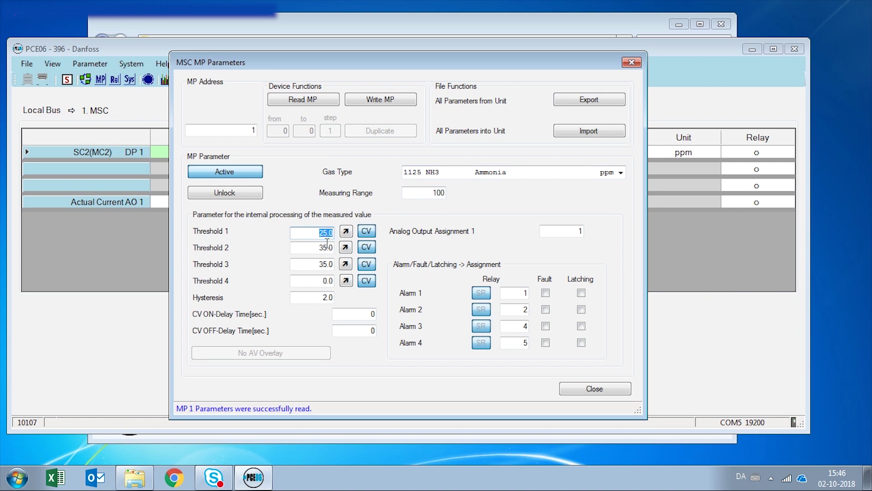
left_click(327, 245)
left_click(327, 262)
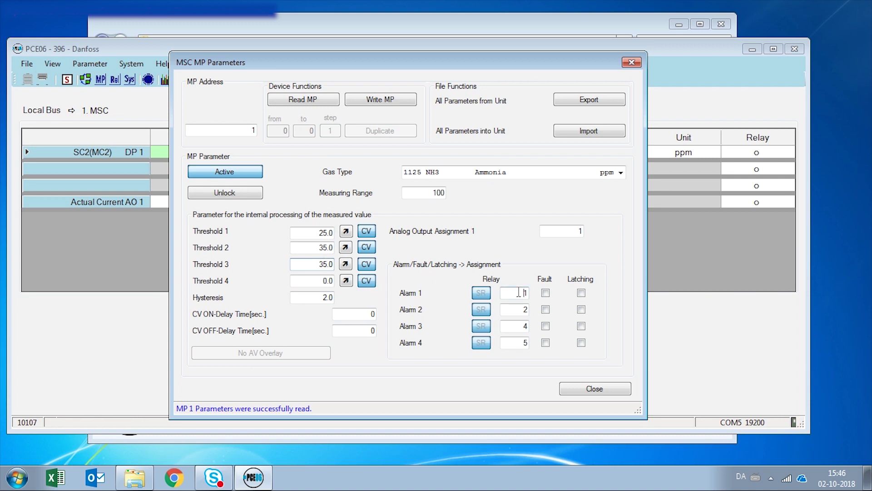
left_click(519, 292)
left_click(521, 310)
key("shift+Tab")
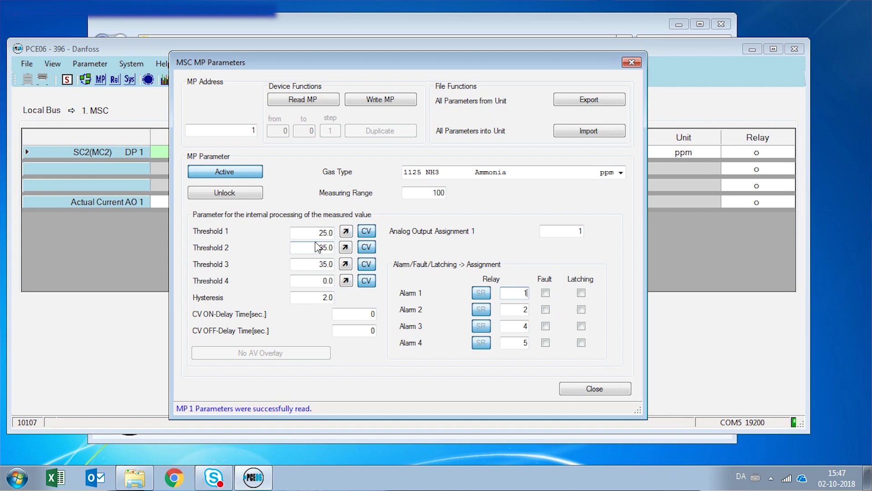
left_click_drag(318, 232, 334, 234)
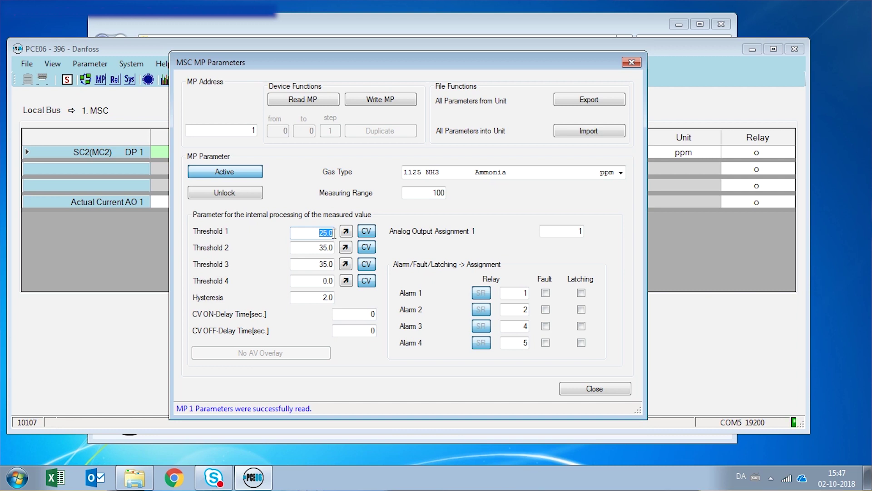
type("20")
Step: Write MP 1's parameters with Threshold 1 of 20 to the detector
left_click(380, 99)
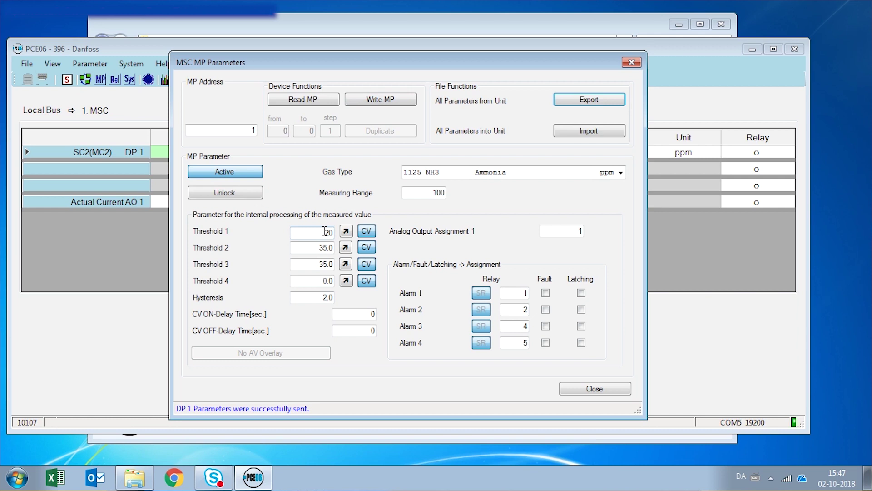
left_click(324, 232)
Step: Close the MP parameters and read relay 1's settings in the Relay Parameters dialog
left_click(609, 390)
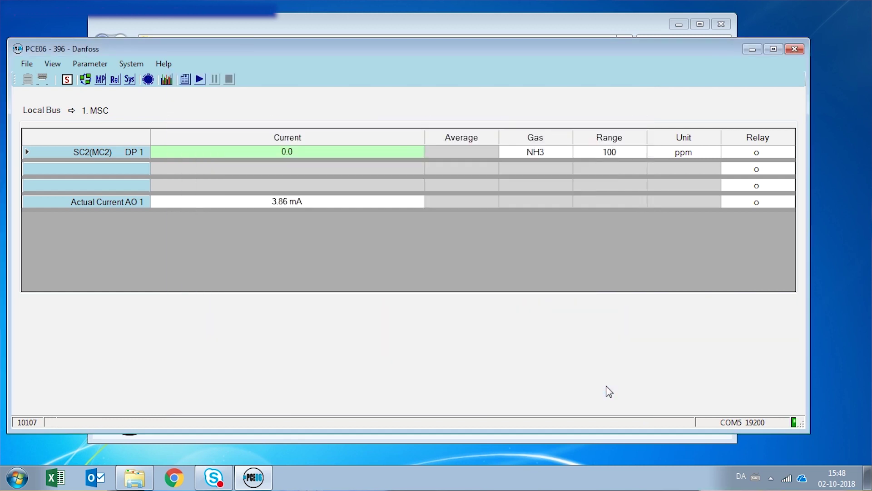
left_click(115, 80)
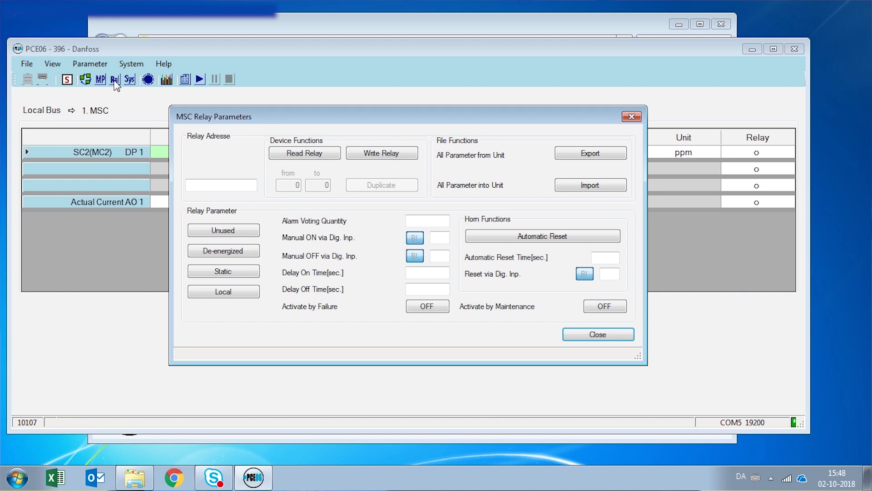
left_click(232, 185)
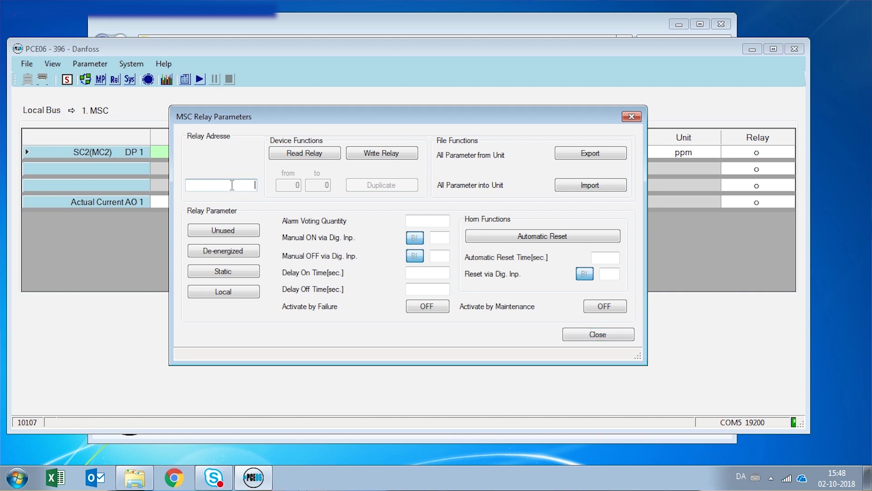
type("1")
left_click(305, 153)
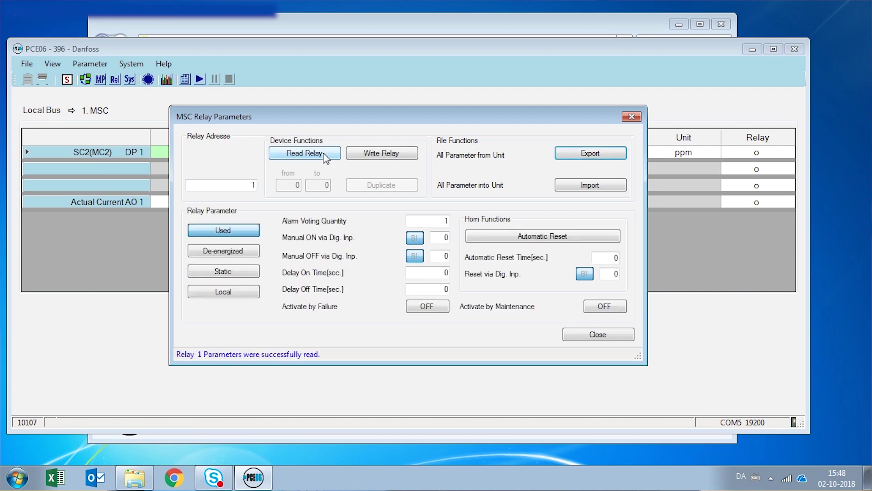
Step: Toggle relay 1's options and leave it used, De-energized, Static and Local
left_click(250, 235)
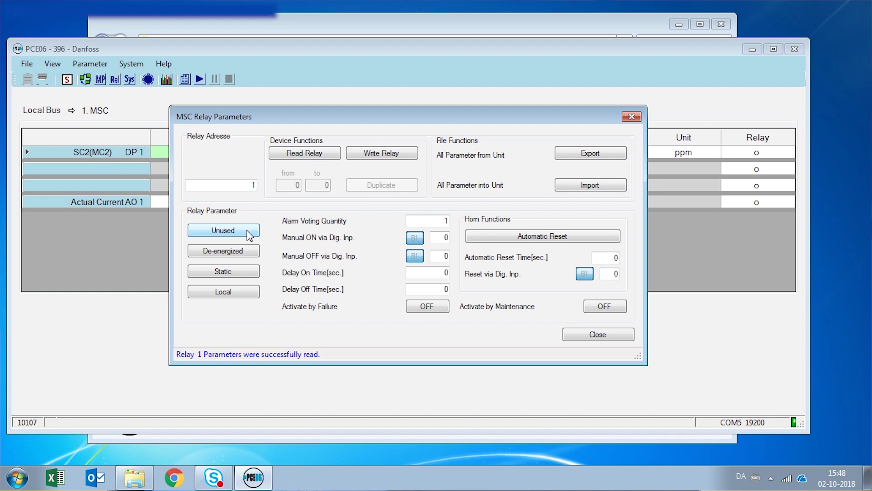
left_click(250, 235)
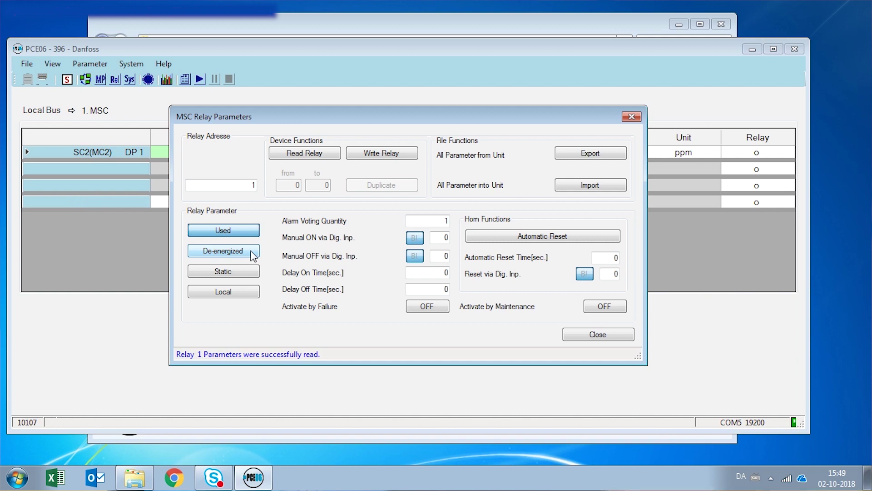
left_click(253, 255)
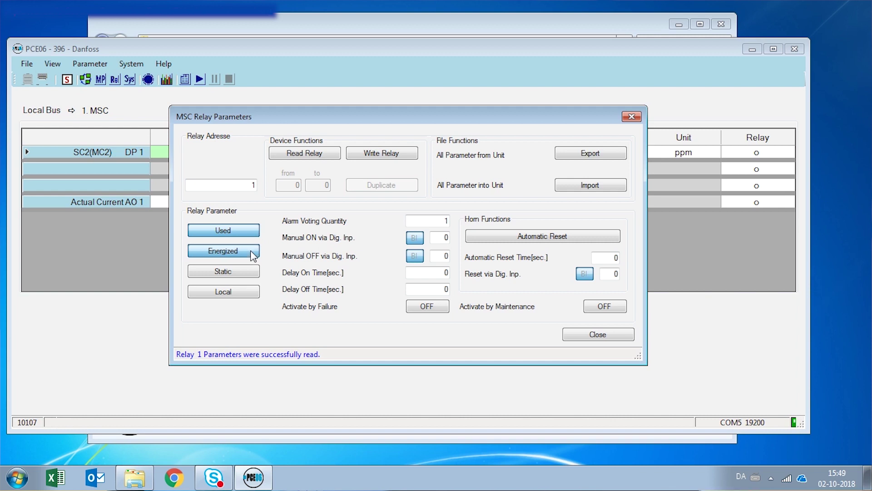
left_click(253, 255)
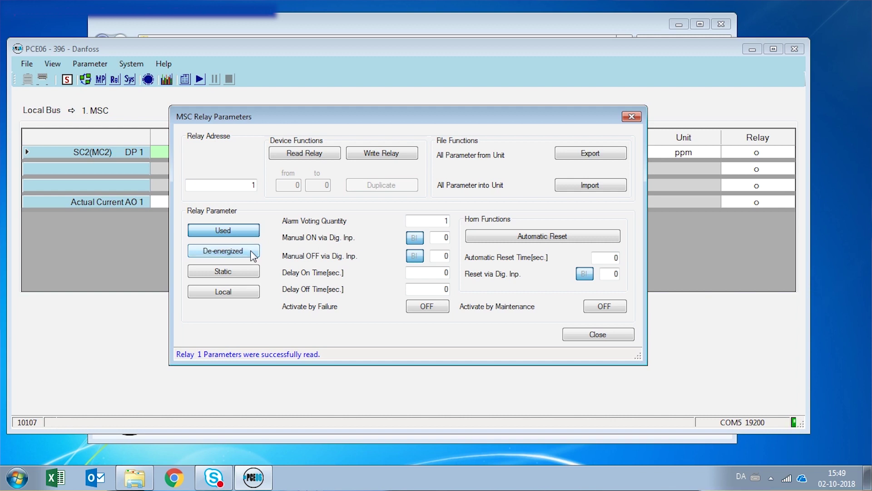
left_click(246, 274)
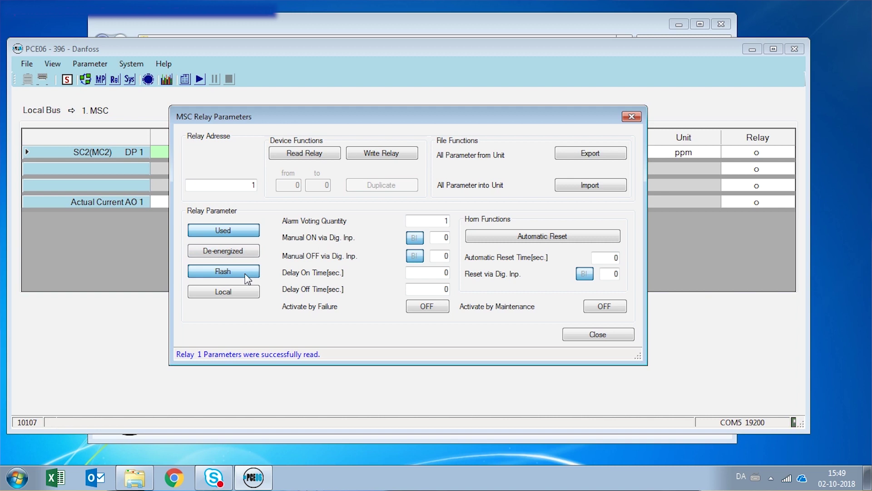
left_click(246, 275)
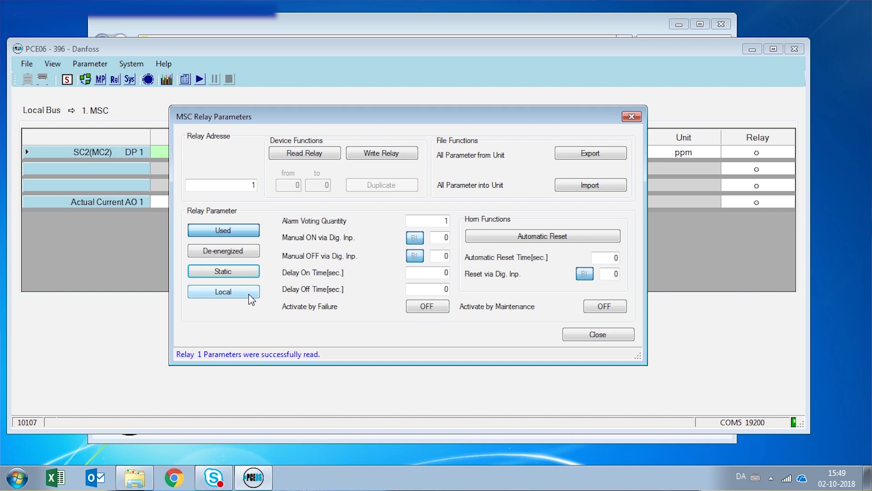
left_click(249, 295)
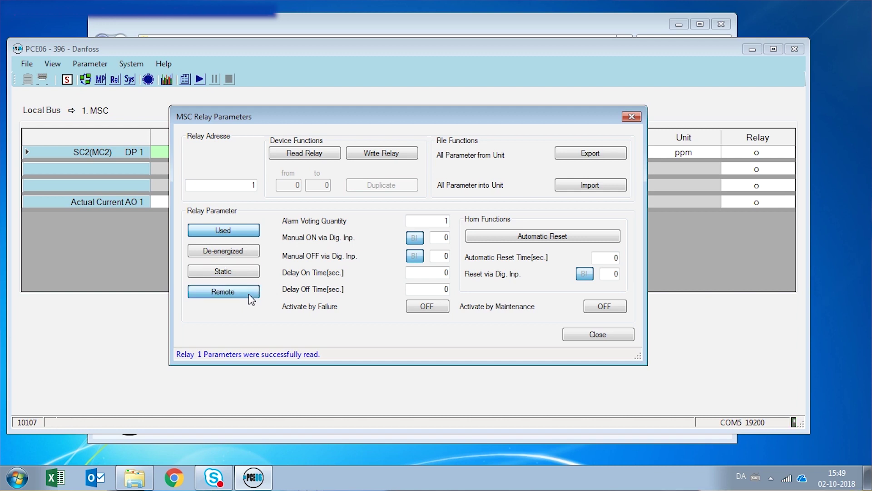
left_click(249, 294)
Step: Read relay 2's parameters from the detector and close the Relay Parameters window
double_click(253, 185)
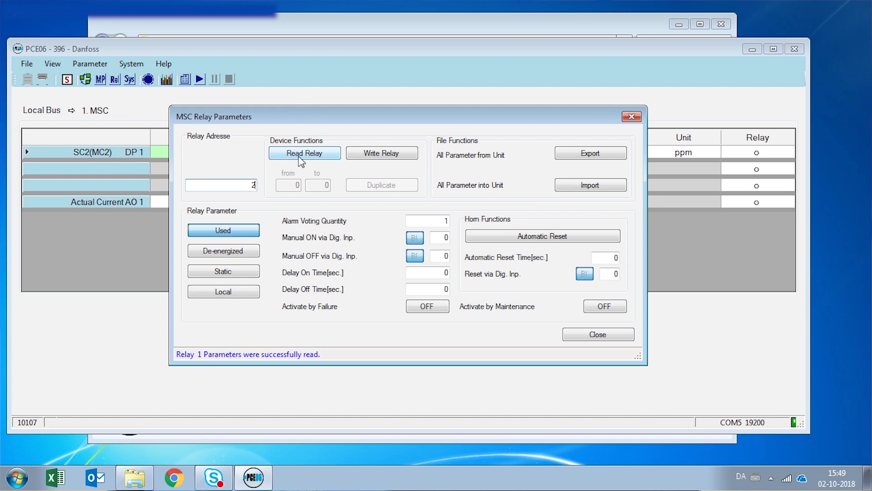
left_click(300, 156)
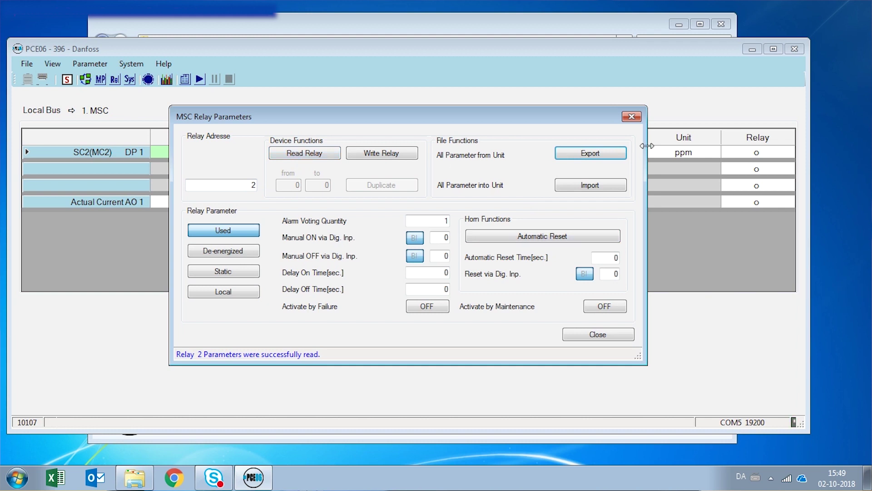
left_click(631, 117)
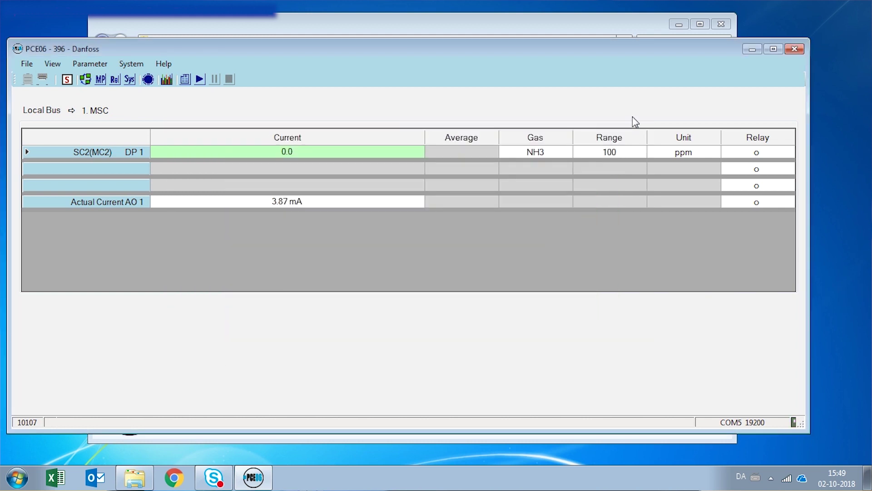
left_click(130, 80)
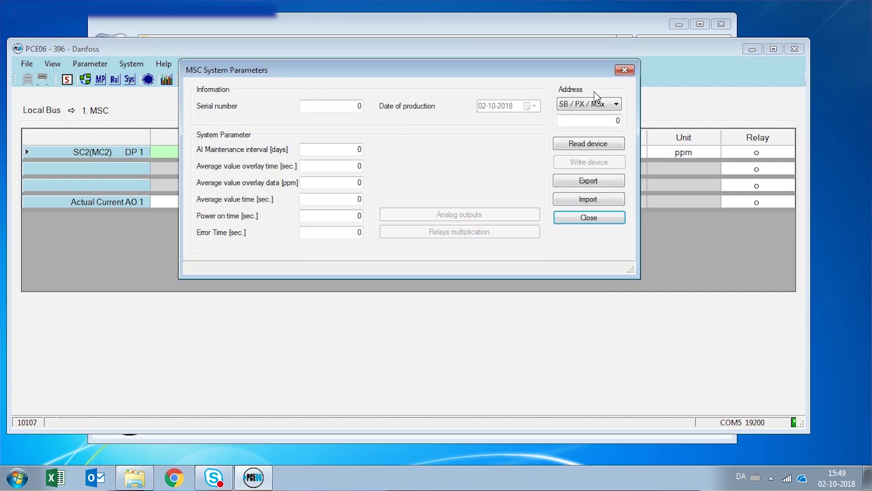
left_click(606, 119)
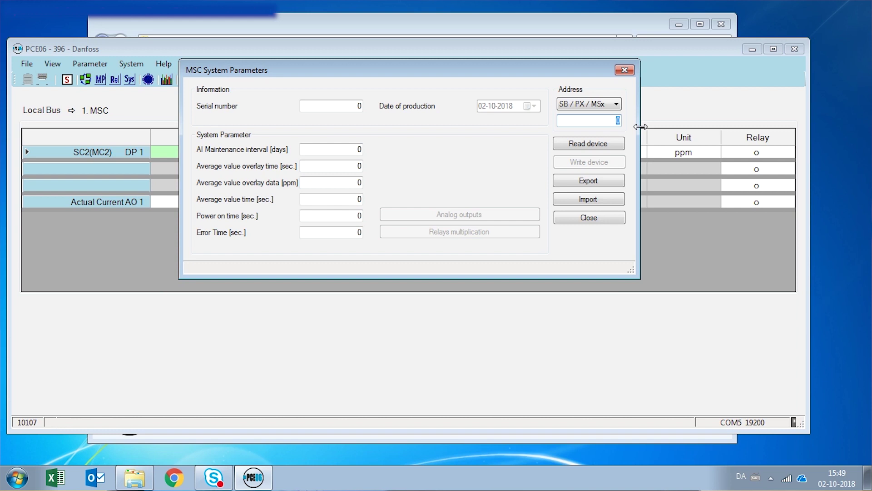
type("1")
left_click_drag(608, 123, 622, 122)
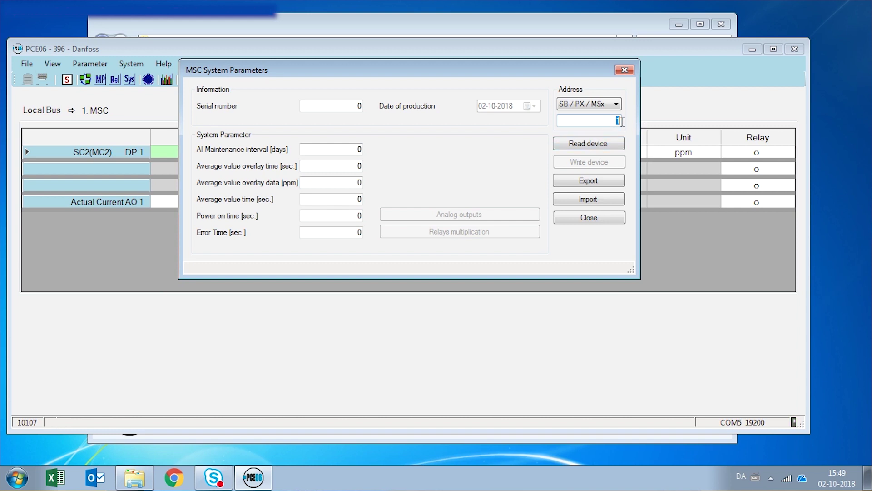
left_click(604, 148)
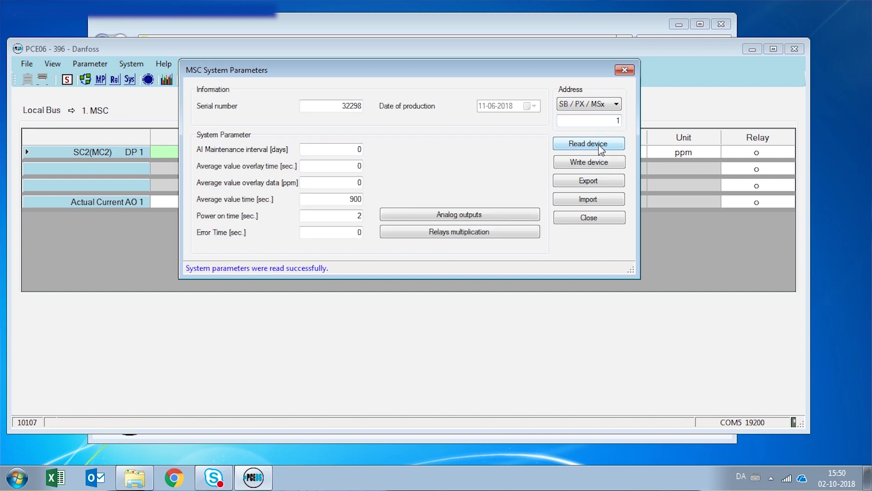
left_click_drag(342, 106, 353, 106)
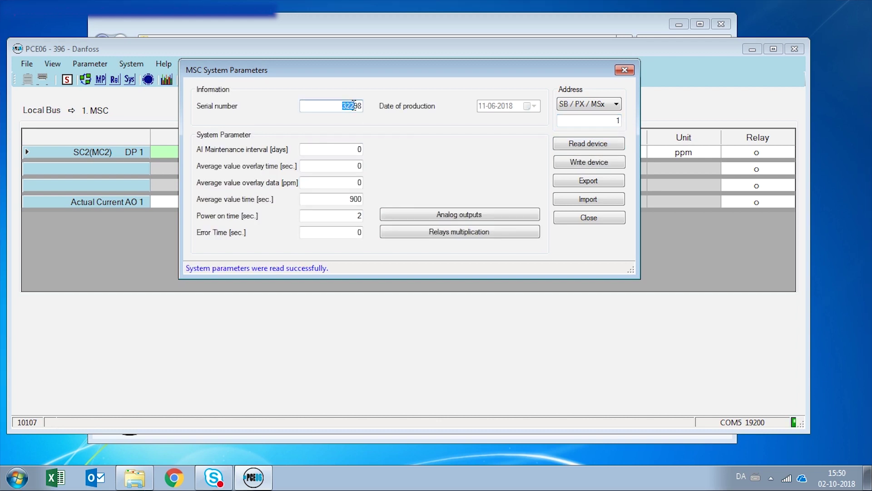
key("Escape")
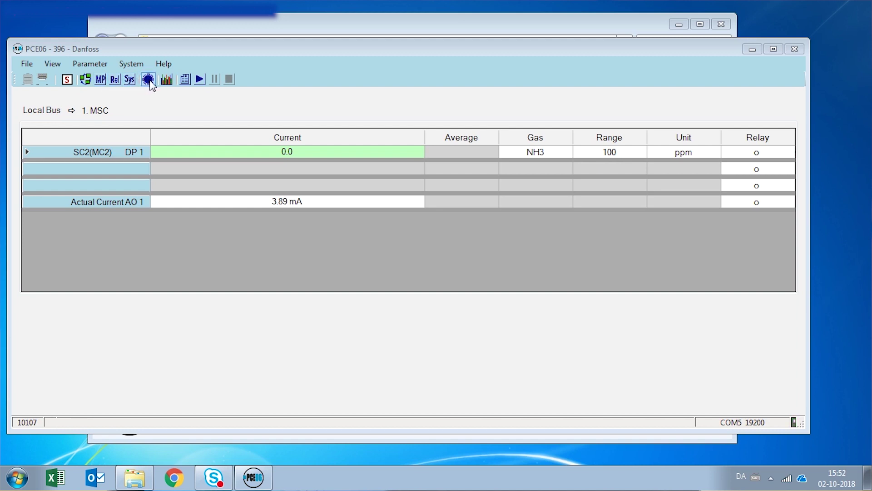
left_click(148, 80)
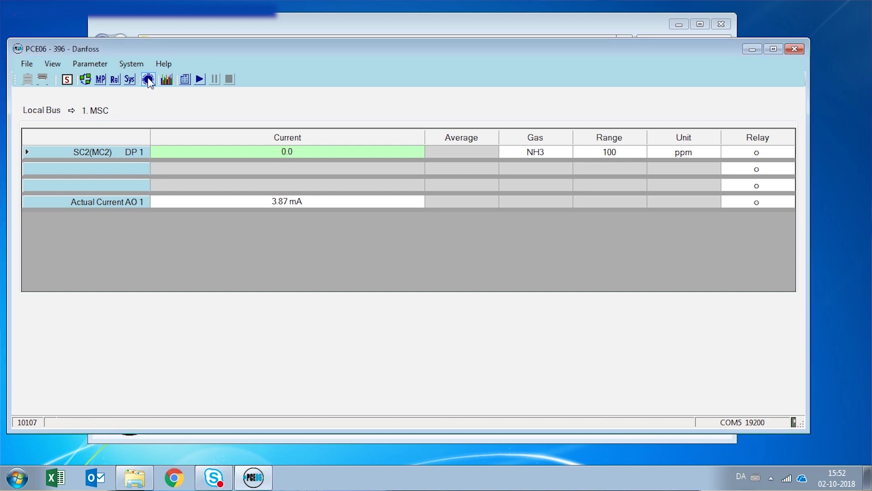
left_click(150, 80)
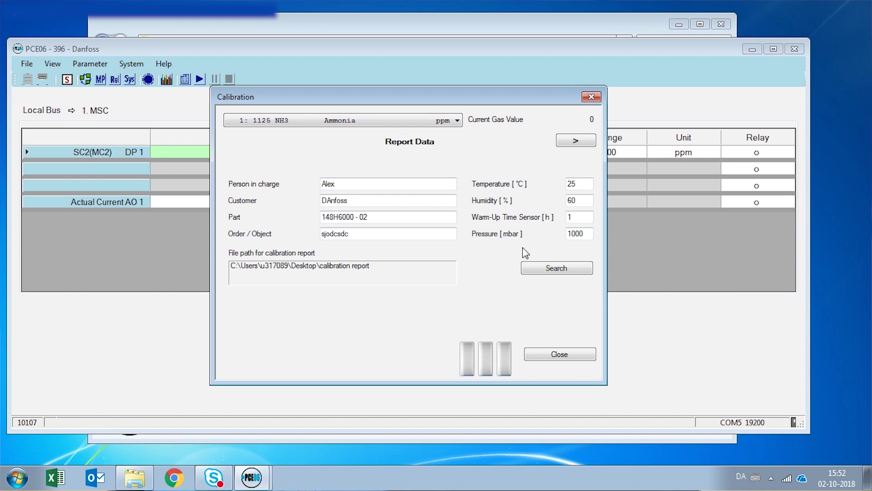
left_click(575, 142)
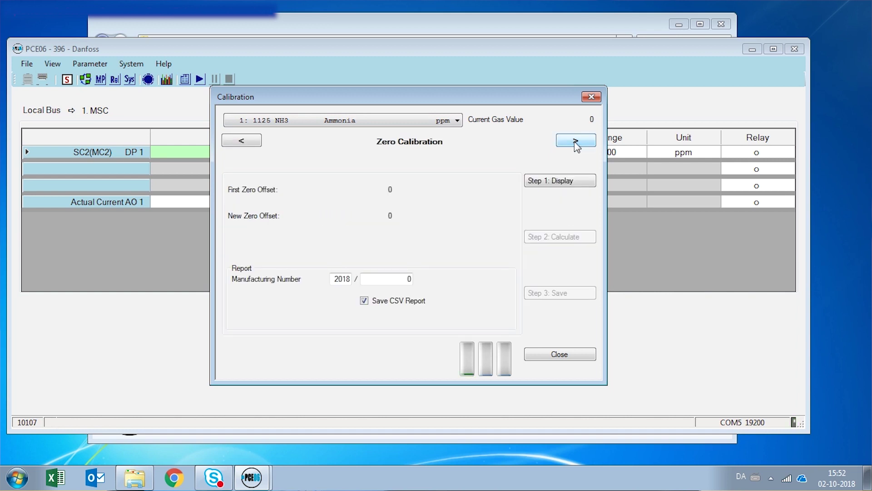
left_click(575, 142)
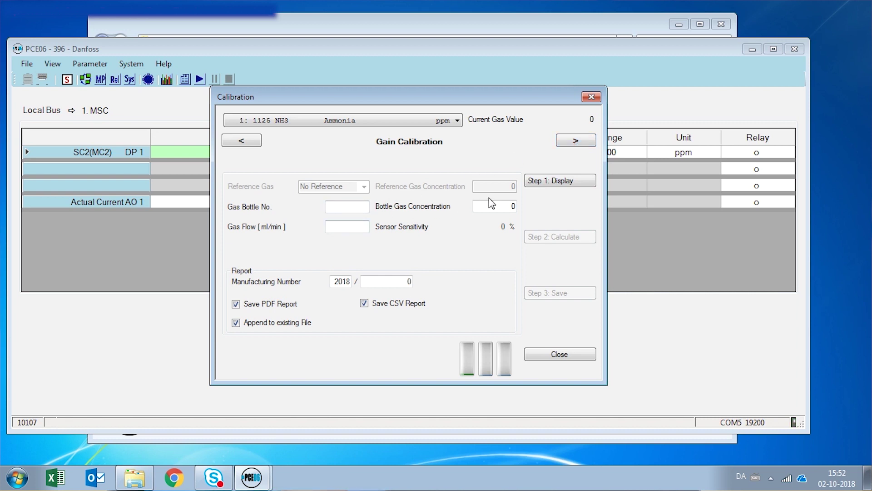
left_click(508, 204)
left_click_drag(508, 204, 520, 210)
type("50")
left_click(355, 206)
left_click(348, 226)
left_click(592, 97)
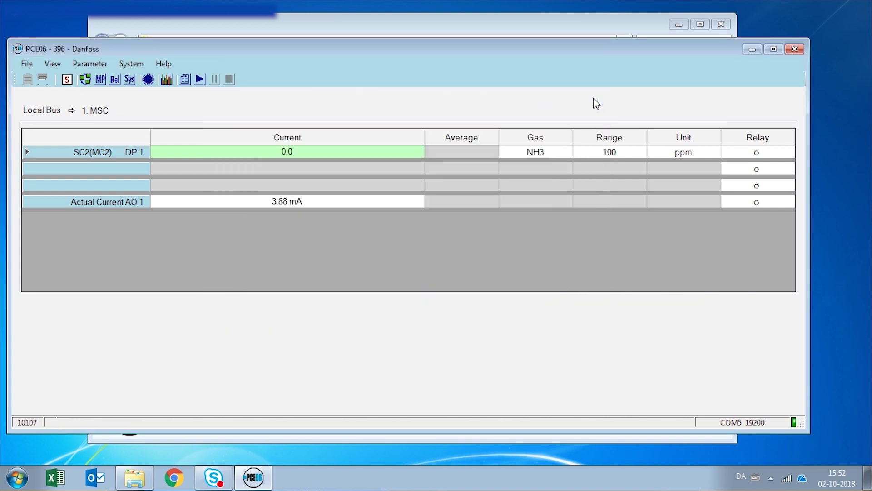
left_click(166, 79)
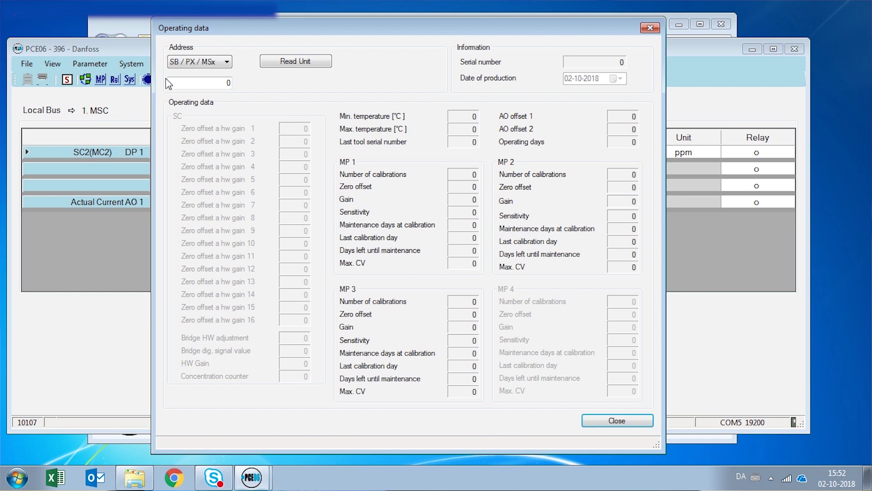
double_click(226, 83)
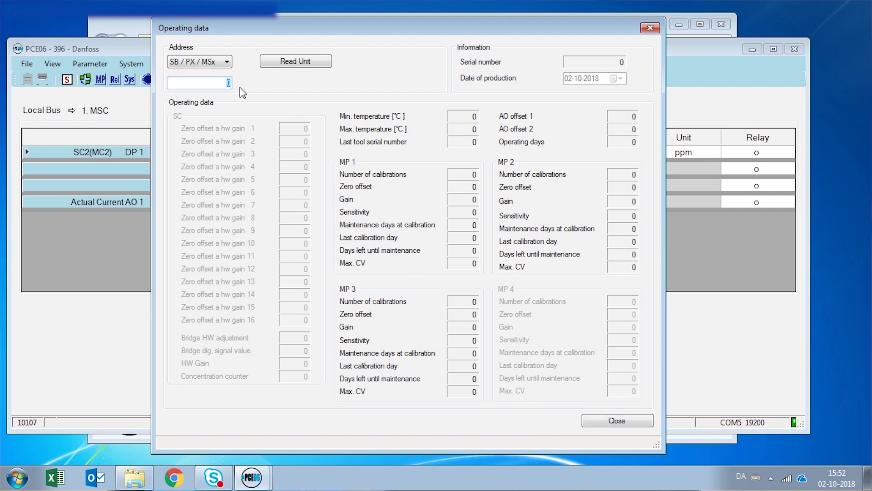
type("1")
left_click(293, 61)
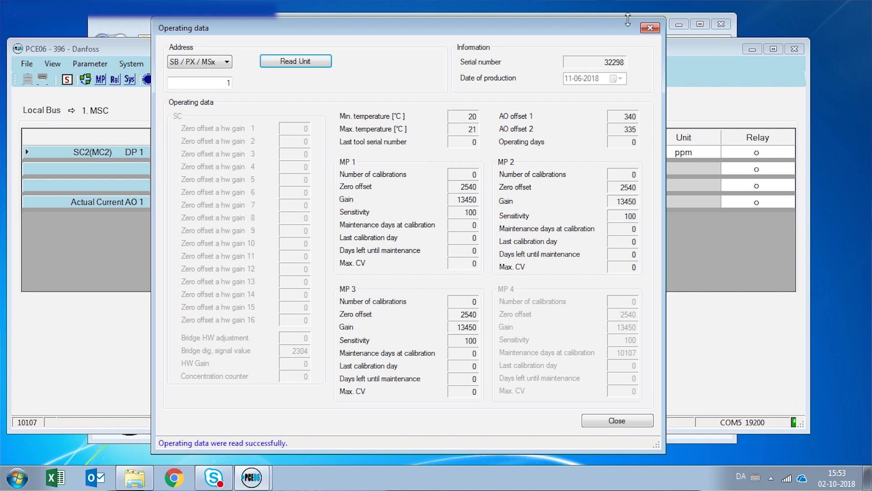
left_click(651, 29)
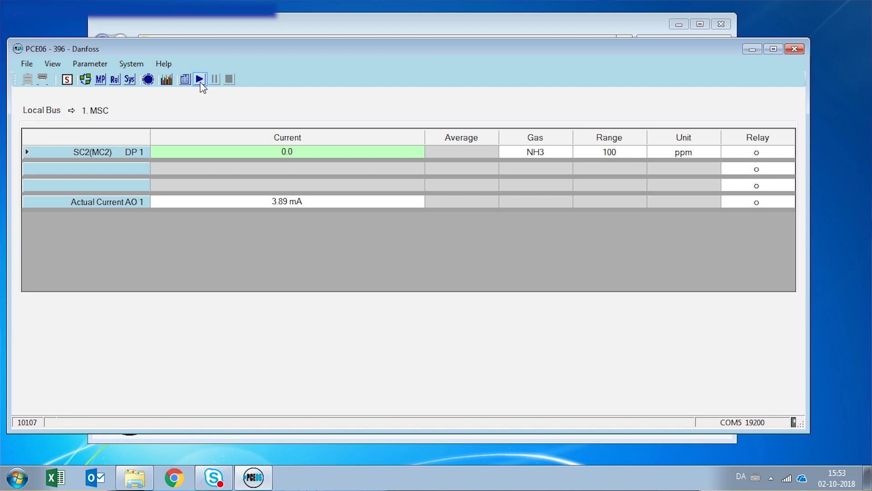
Step: Record a brief history log to C:\Historie_.csv, stop it, and check the History settings unchanged
left_click(200, 79)
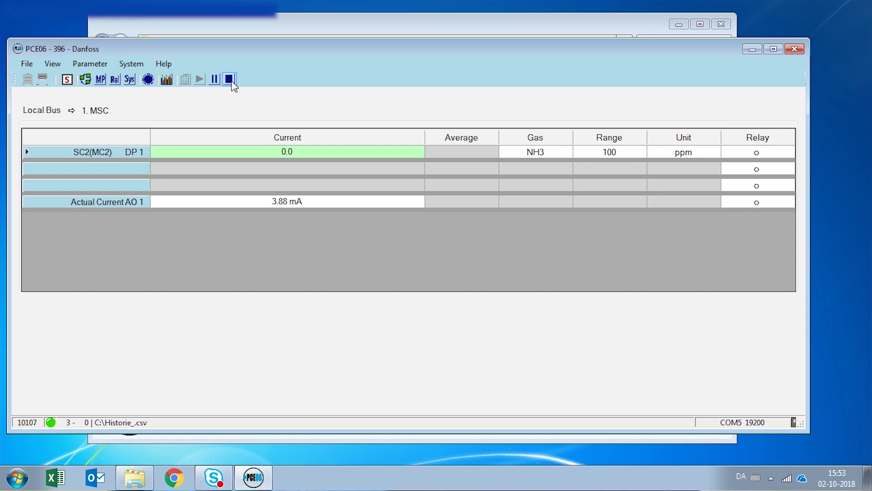
left_click(230, 80)
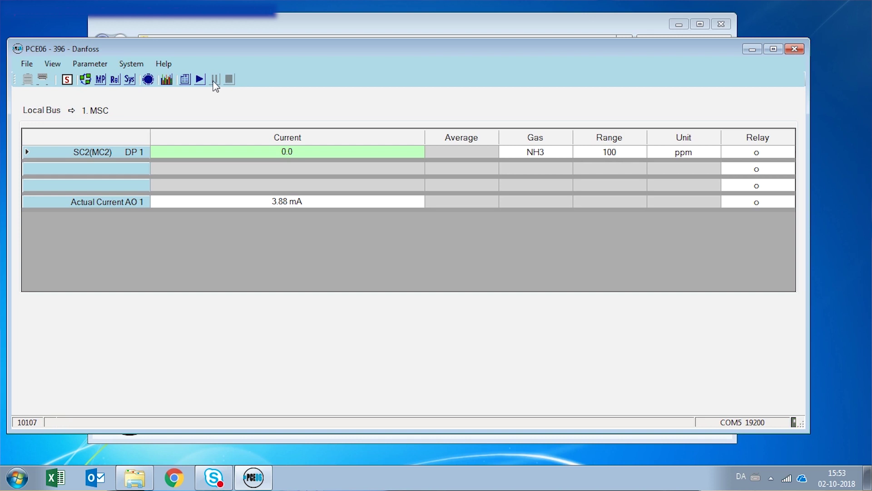
left_click(186, 81)
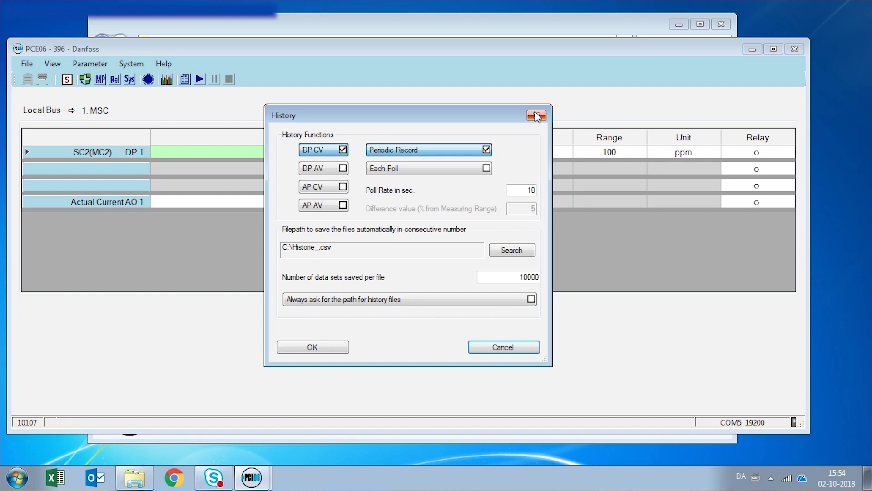
left_click(536, 116)
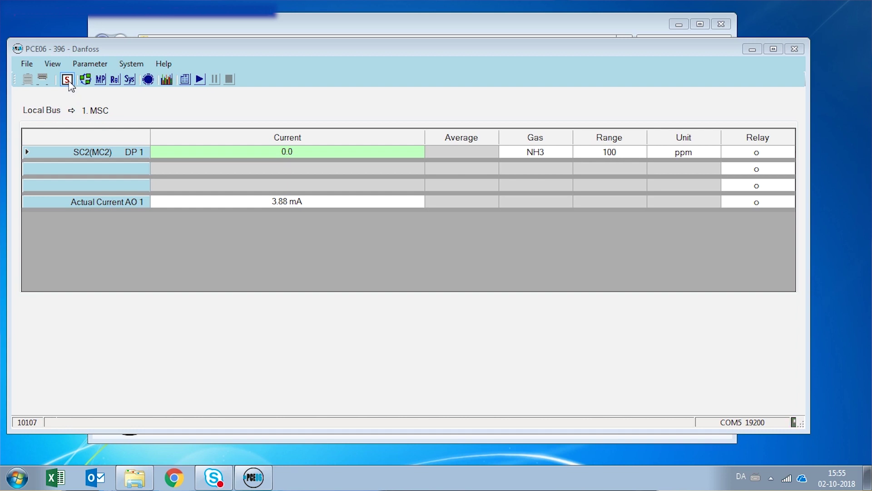
Step: Turn off service mode and disconnect PCE06 from the gas detector
left_click(69, 83)
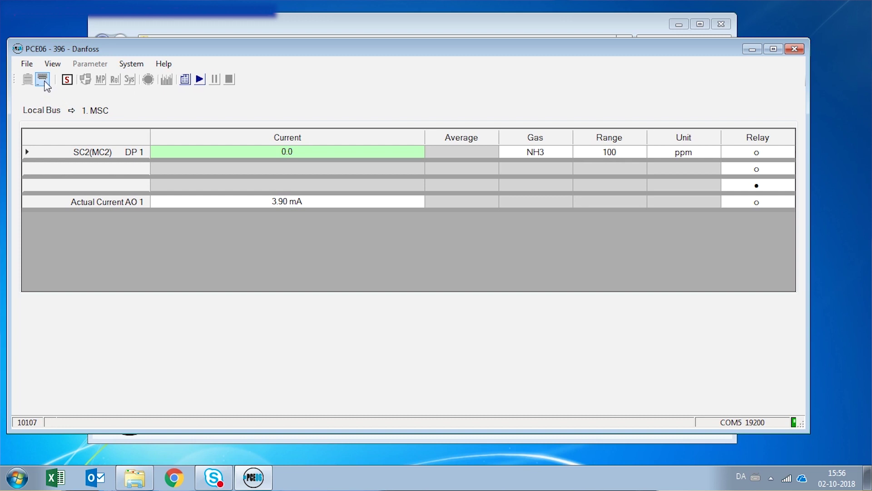
left_click(45, 83)
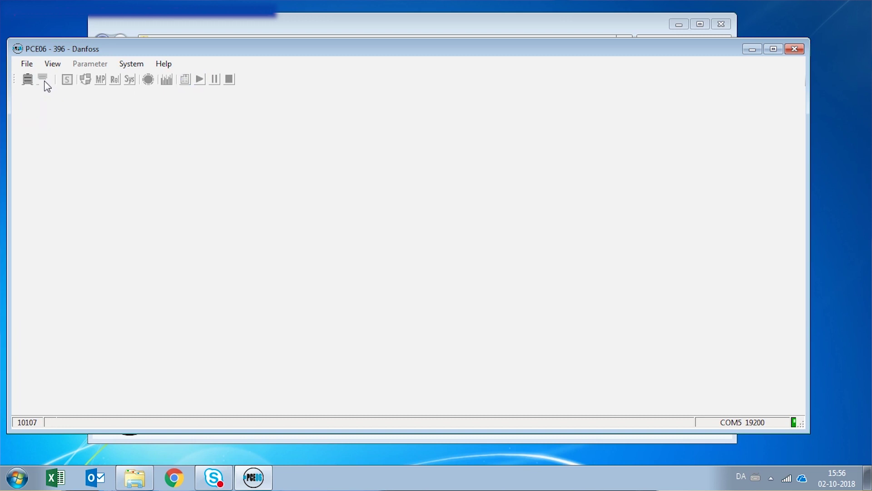